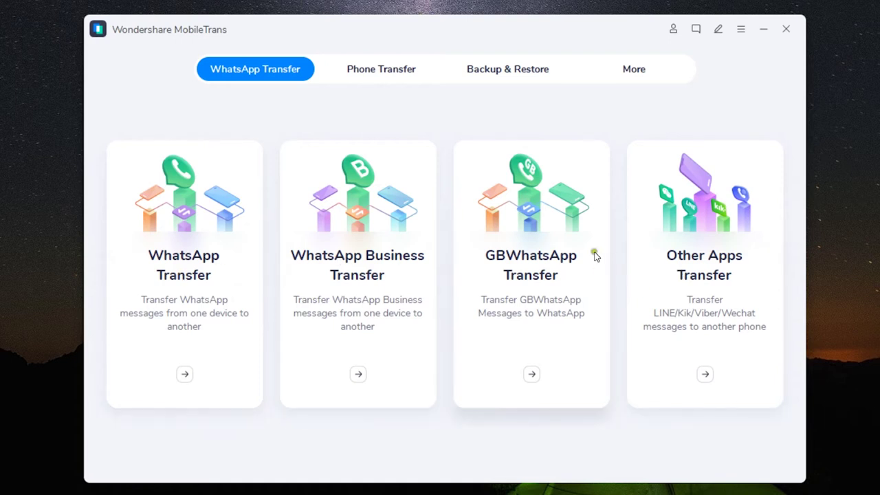
Look through the Phone Transfer, Backup & Restore and other-apps tabs, ending back on WhatsApp Transfer
left_click(376, 69)
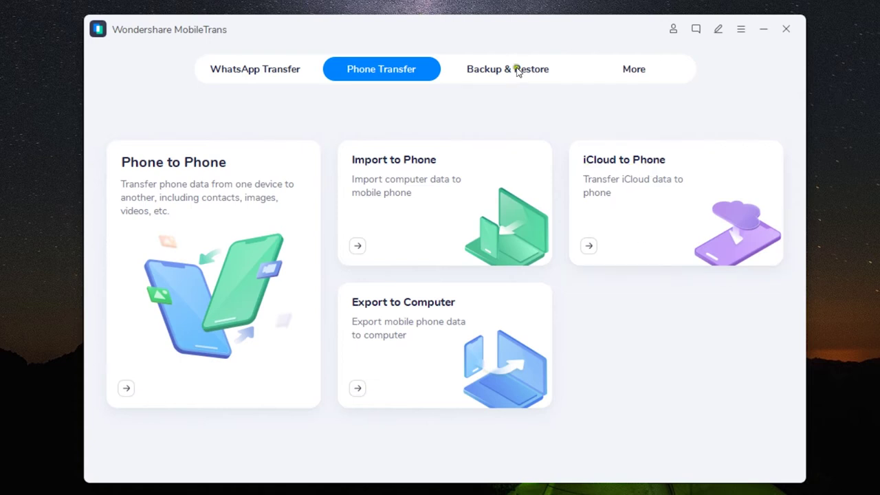
left_click(506, 71)
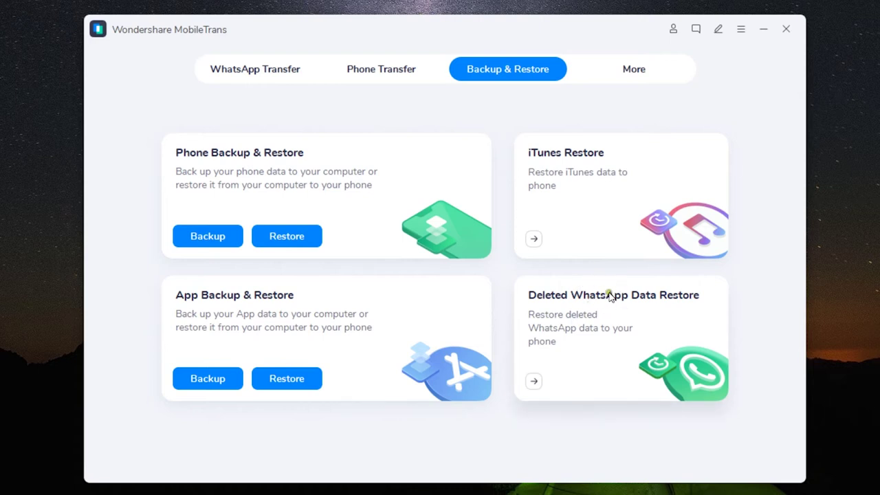
left_click(640, 70)
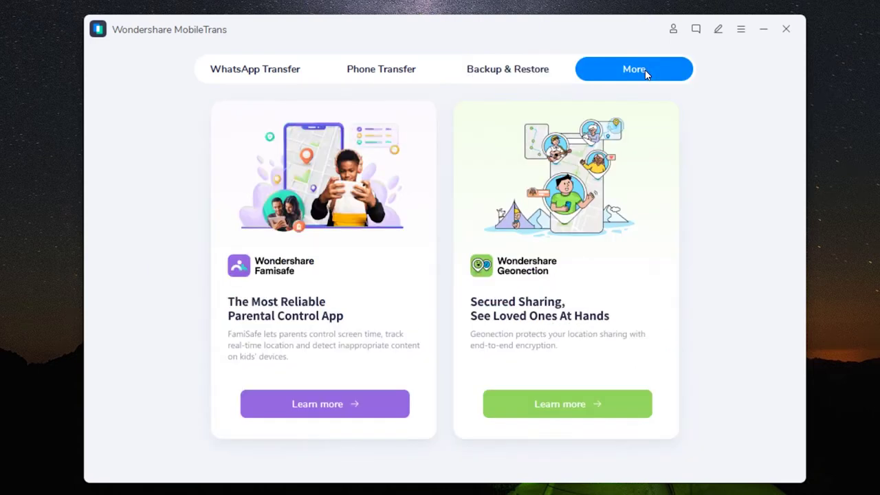
left_click(268, 72)
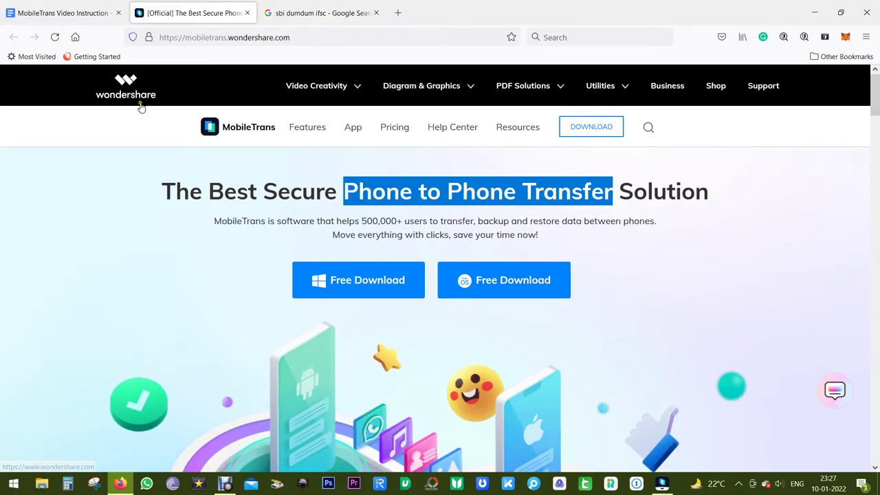
Deselect the headline and scroll the MobileTrans homepage down to the reviews section
left_click(333, 335)
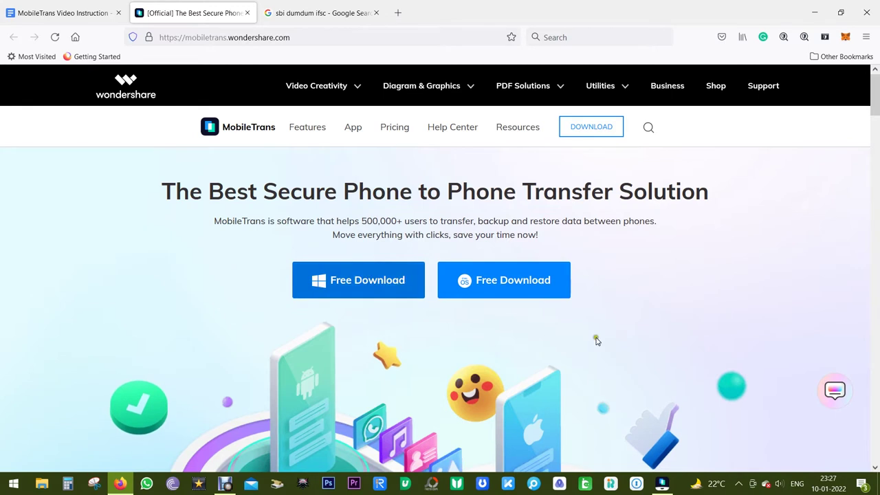
scroll(735, 379, "down", 5)
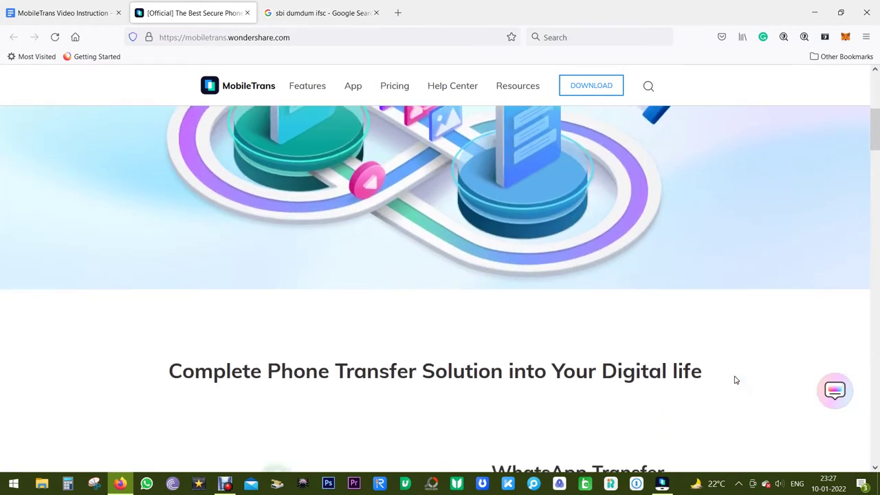
scroll(735, 380, "down", 3)
scroll(735, 379, "down", 3)
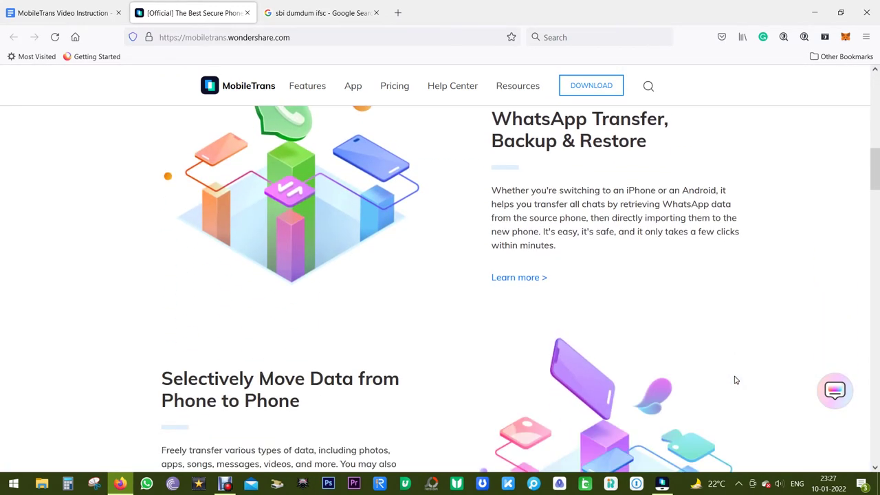
scroll(734, 379, "down", 3)
scroll(734, 379, "down", 2)
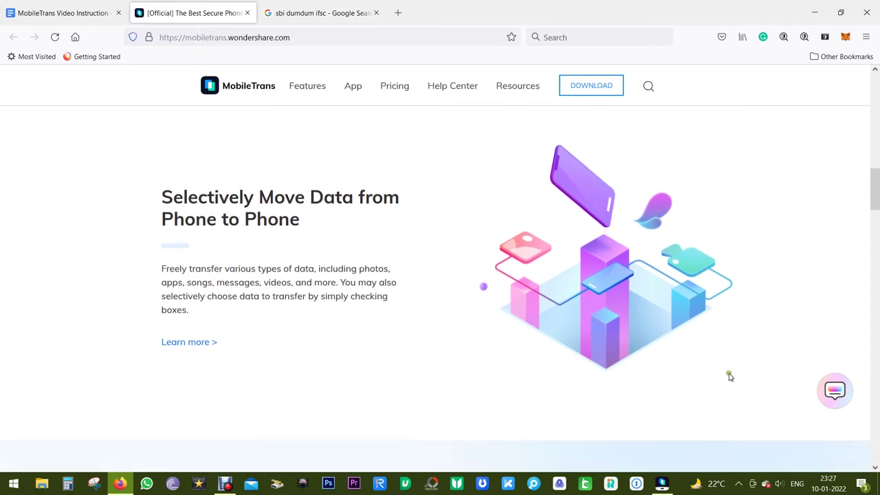
scroll(729, 375, "down", 1)
scroll(729, 375, "down", 3)
scroll(730, 375, "down", 2)
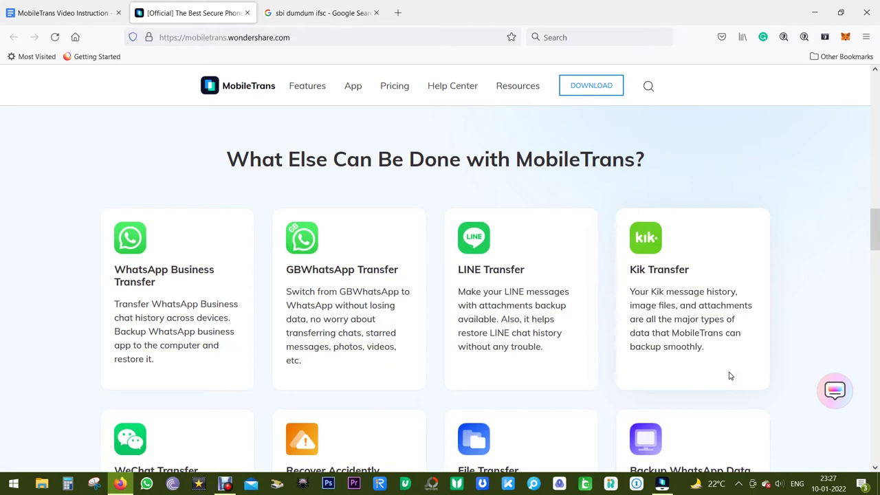
scroll(730, 375, "down", 1)
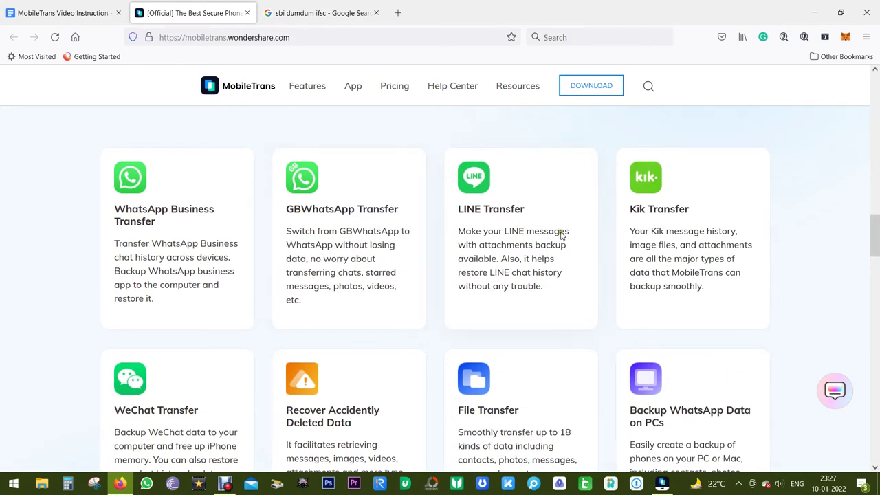
scroll(640, 255, "down", 2)
scroll(605, 237, "down", 1)
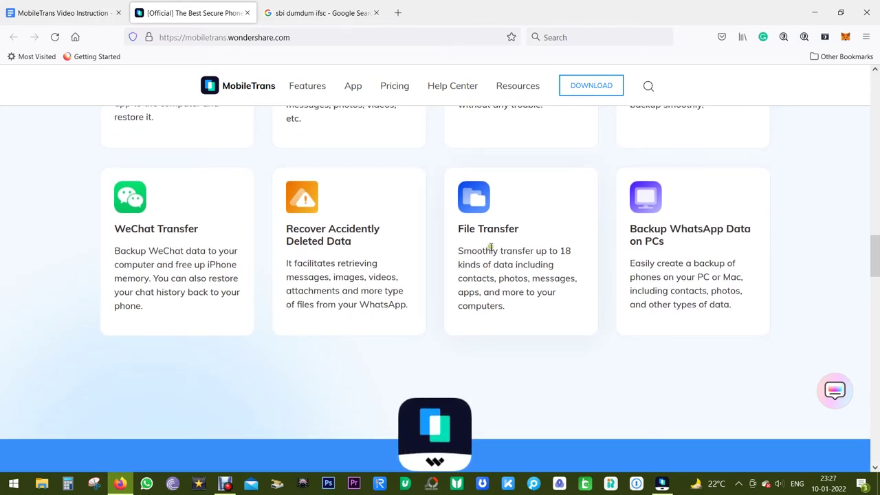
scroll(488, 249, "down", 3)
scroll(468, 269, "down", 5)
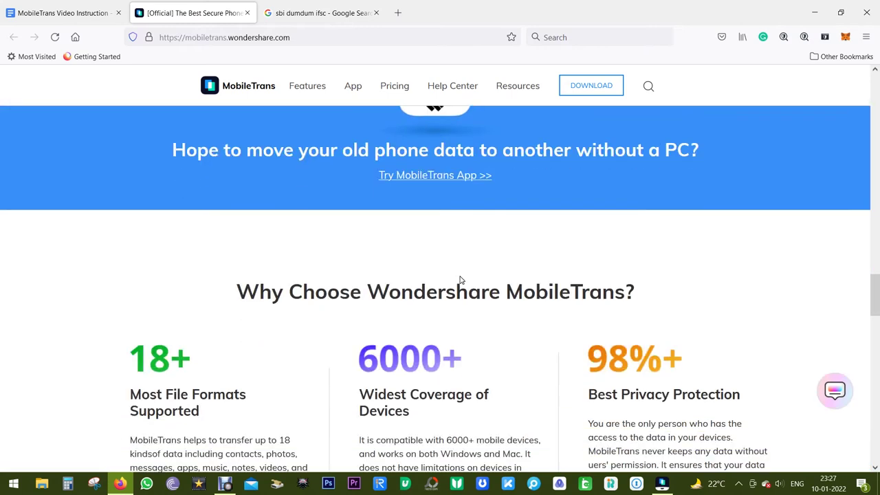
scroll(461, 279, "down", 1)
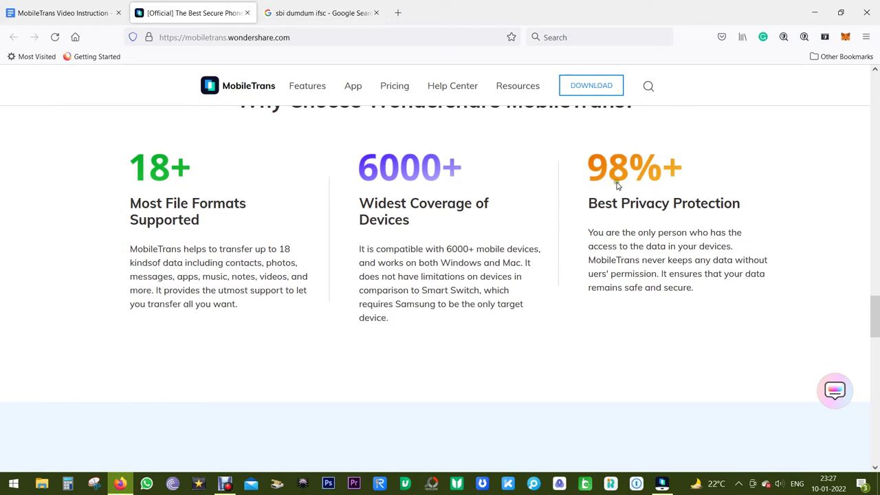
scroll(605, 183, "down", 5)
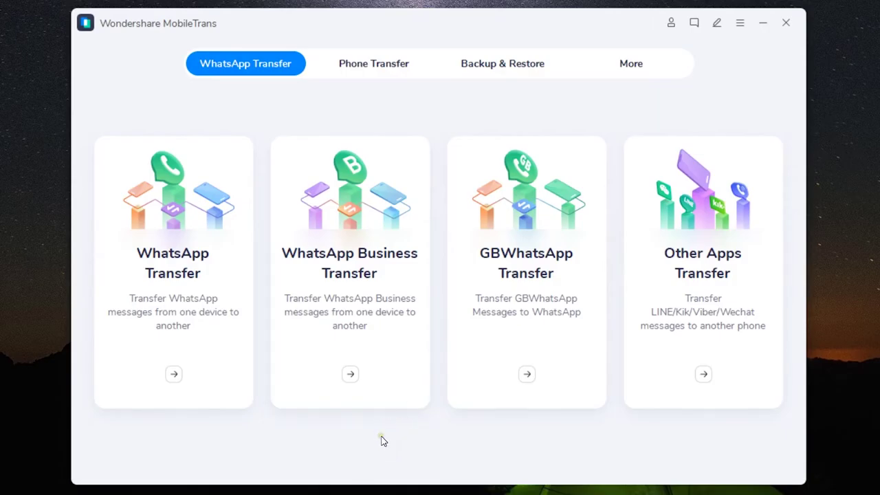
Open the WhatsApp Transfer card to show the Open USB Debug brand grid
left_click(182, 267)
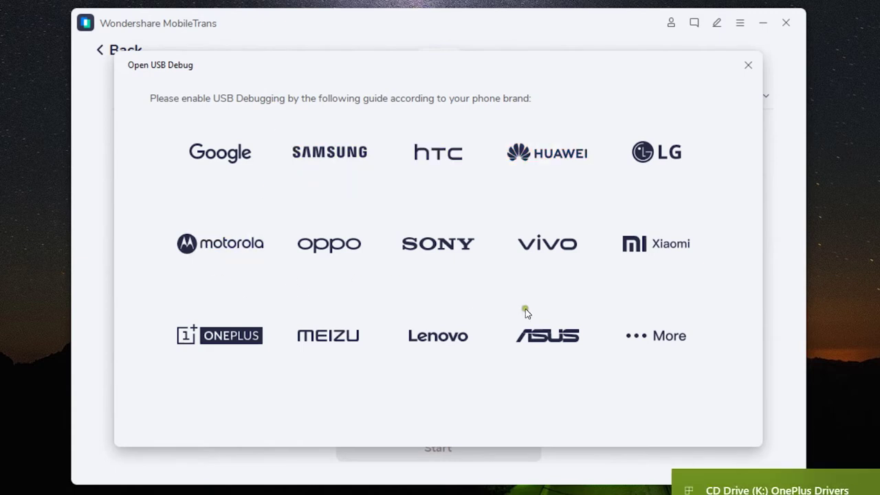
Pick OnePlus in the USB Debug guide so the LE2121 connects as destination
left_click(227, 336)
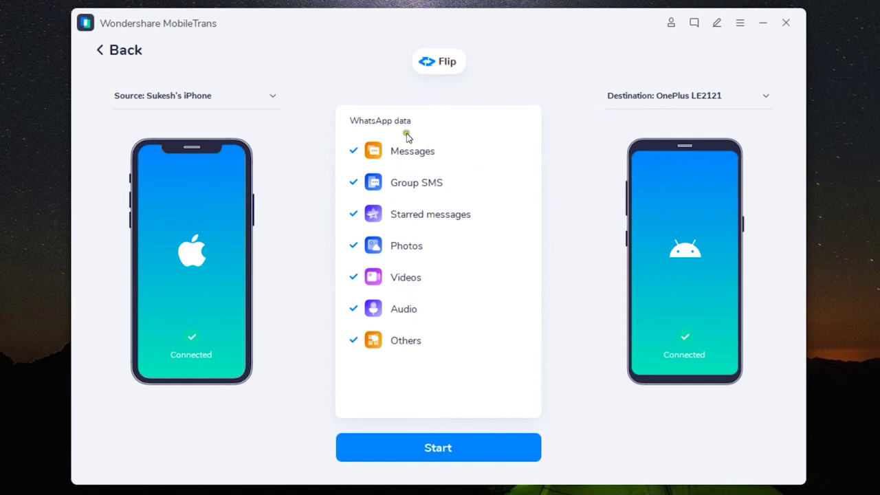
Flip to OnePlus-to-iPhone and start the WhatsApp transfer without keeping the iPhone's data
left_click(440, 64)
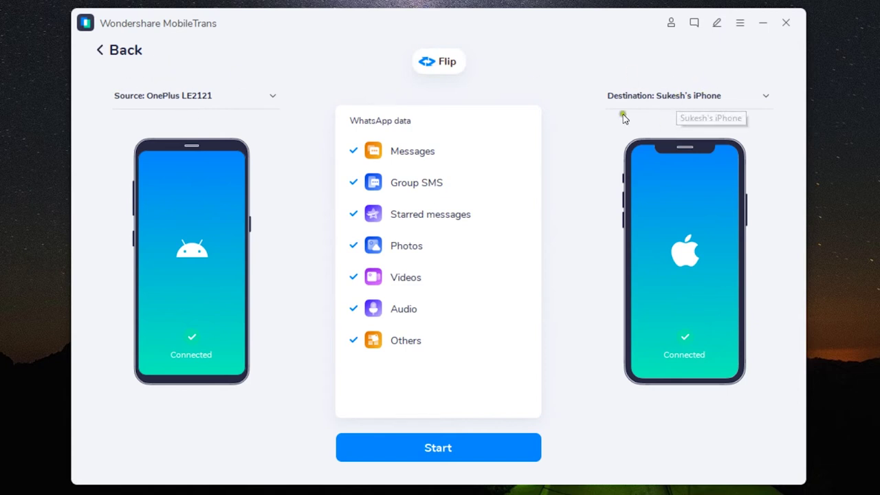
left_click(436, 448)
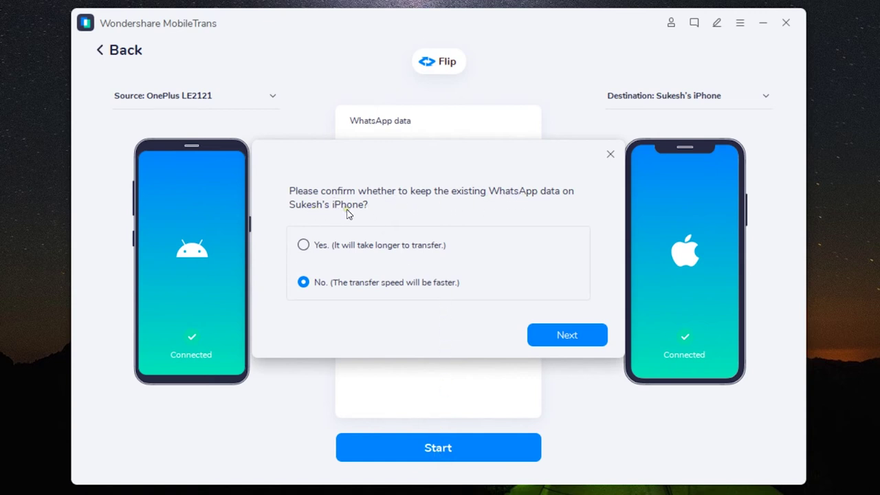
left_click(568, 336)
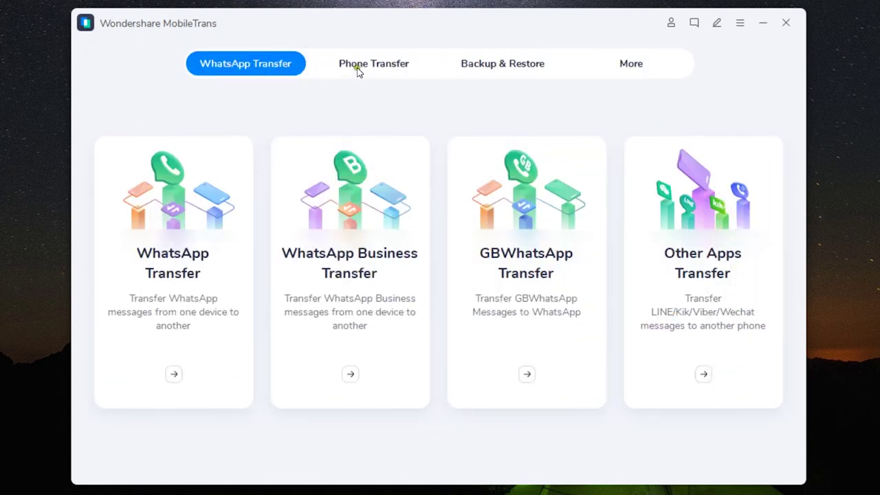
Open Phone to Phone transfer, review the content list, and flip it to OnePlus-to-iPhone
left_click(375, 67)
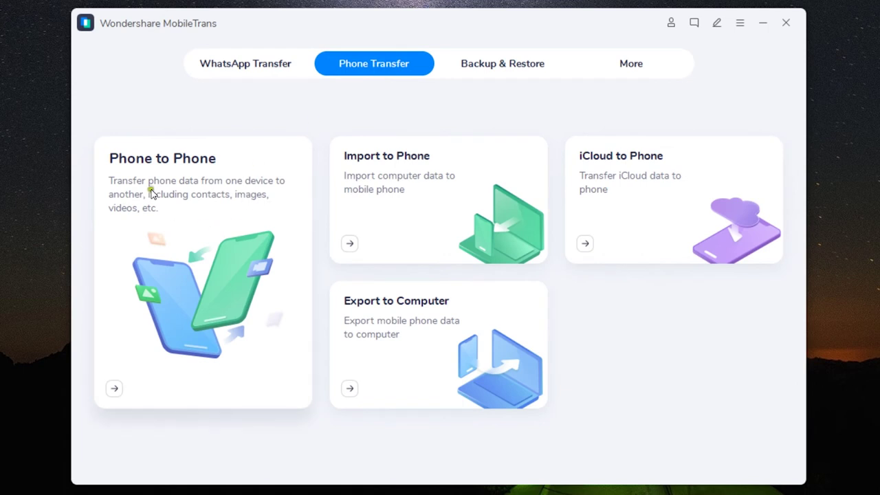
left_click(177, 189)
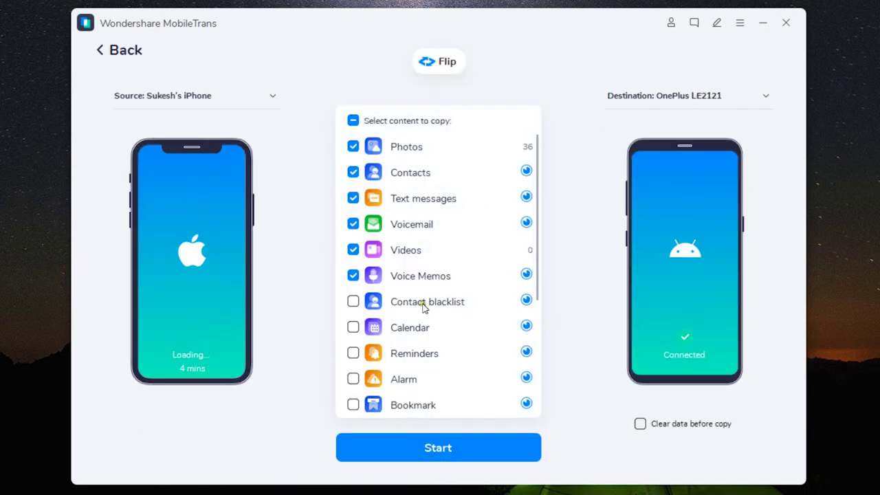
scroll(422, 308, "down", 3)
scroll(423, 308, "down", 4)
scroll(422, 308, "up", 2)
scroll(423, 308, "up", 3)
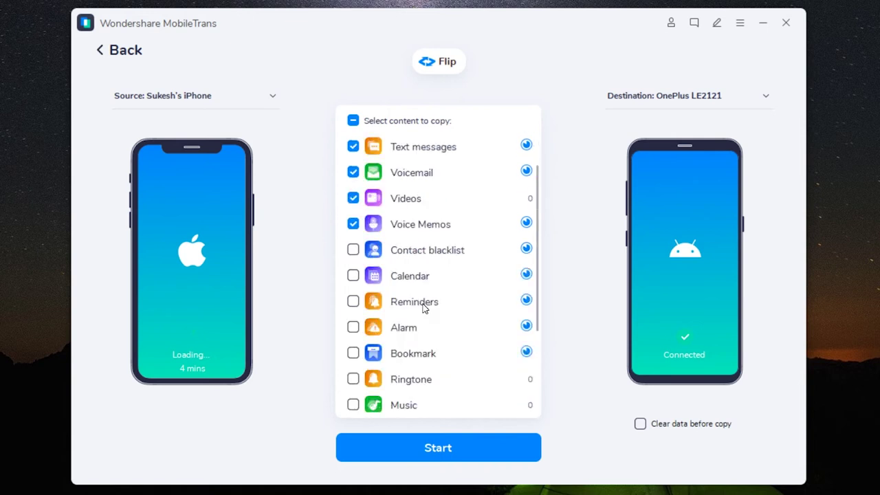
scroll(423, 308, "up", 2)
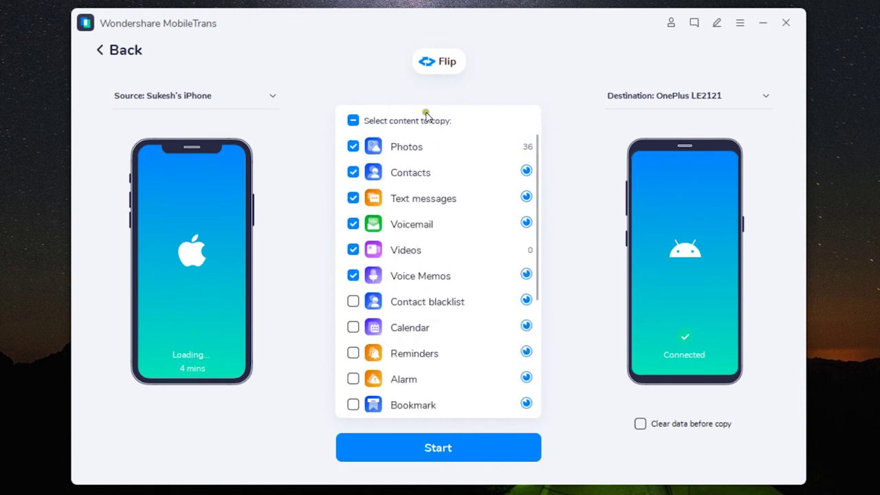
left_click(433, 65)
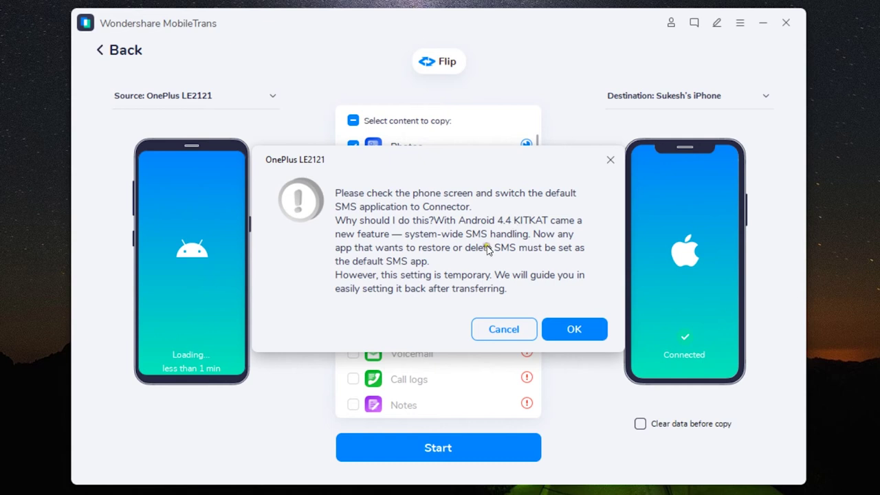
Dismiss the default SMS app notice and select only Contacts to copy
left_click(571, 330)
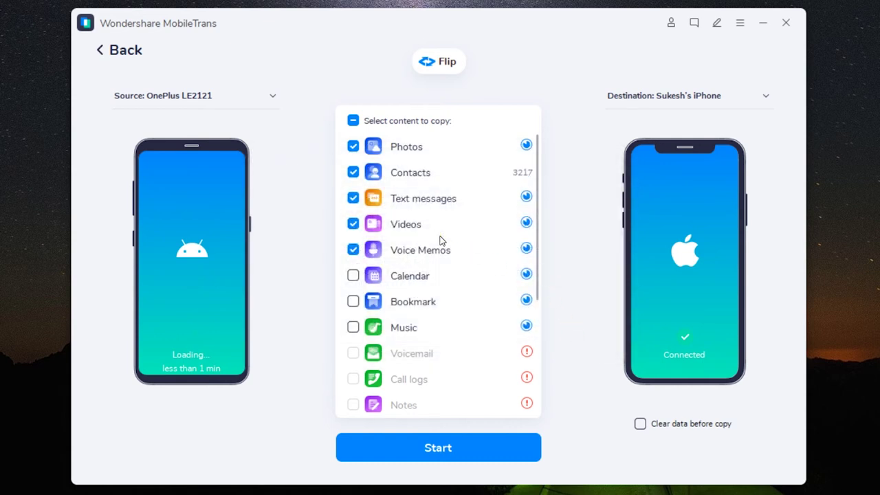
scroll(441, 240, "down", 3)
scroll(441, 240, "down", 1)
scroll(440, 240, "up", 4)
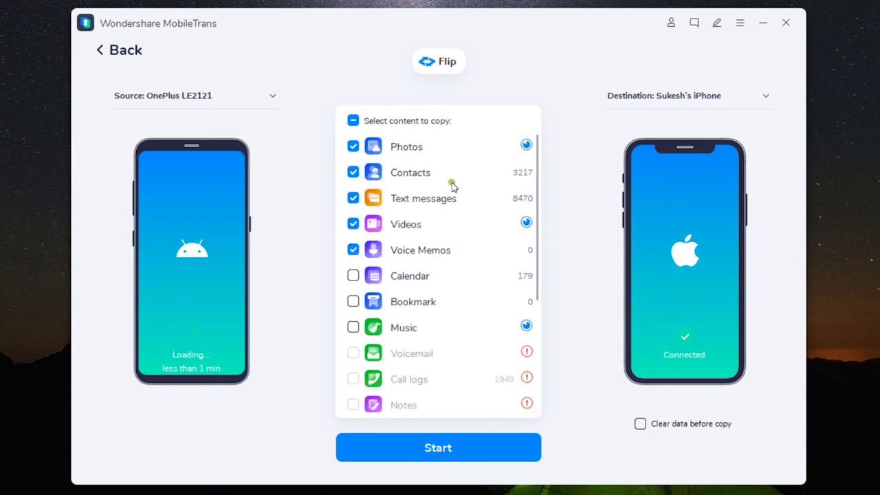
left_click(353, 122)
left_click(353, 172)
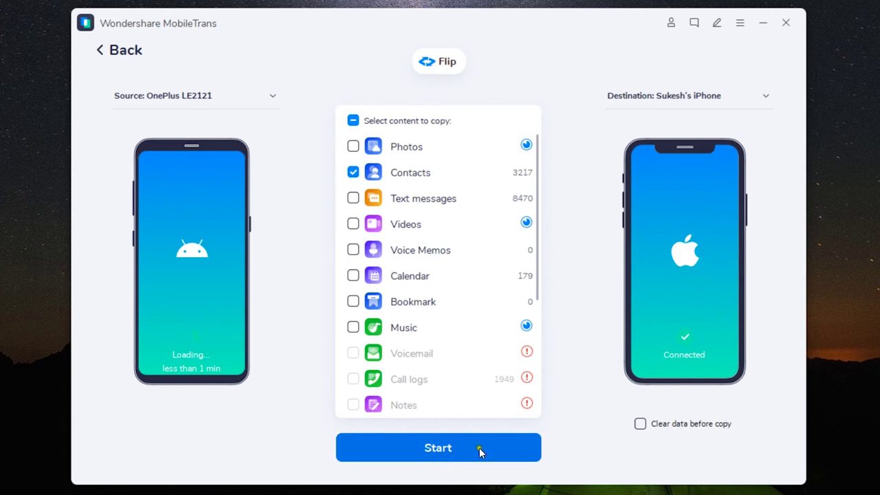
Cancel the Clear data before copy confirmation so the iPhone's existing data is kept
left_click(639, 424)
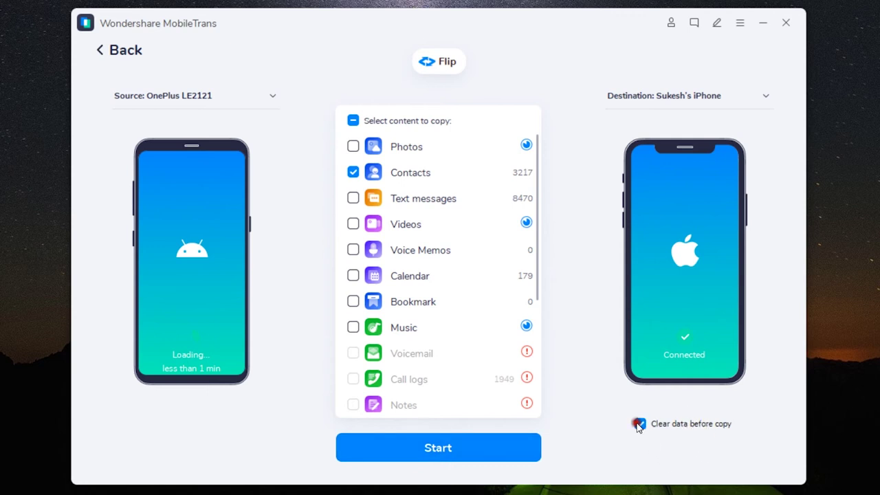
left_click(494, 308)
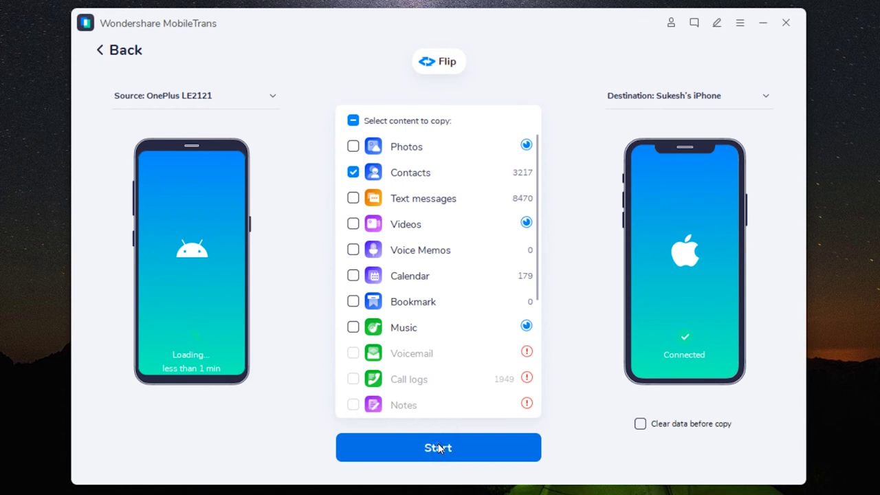
scroll(441, 403, "down", 2)
scroll(442, 404, "down", 3)
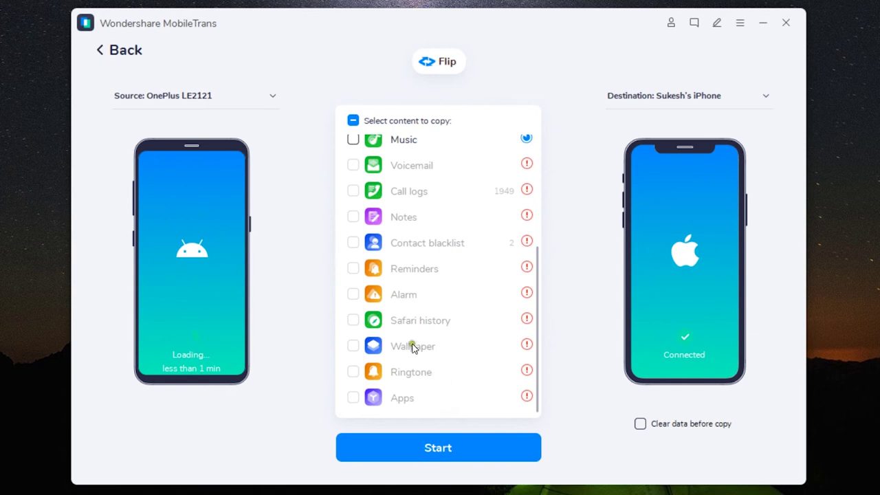
left_click(352, 211)
scroll(491, 365, "up", 1)
scroll(492, 364, "up", 2)
scroll(491, 364, "up", 1)
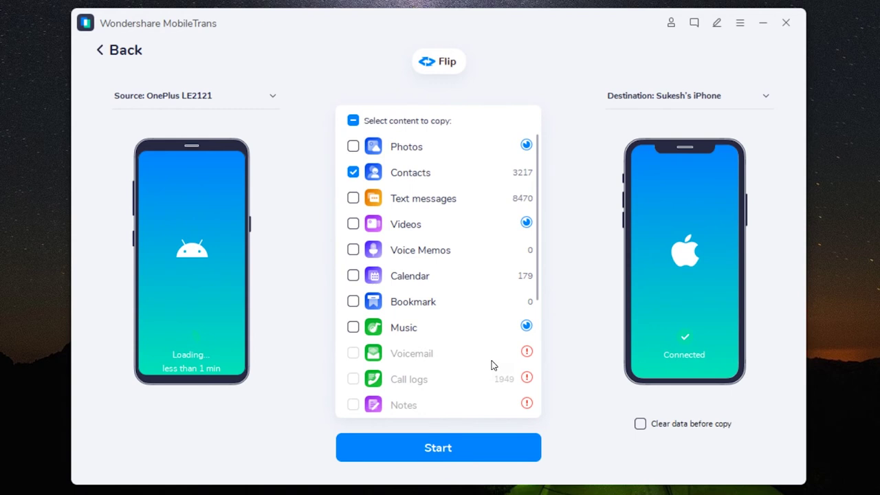
Start the Contacts copy to the iPhone, cancel it at 49 of 3217, and go back
left_click(440, 450)
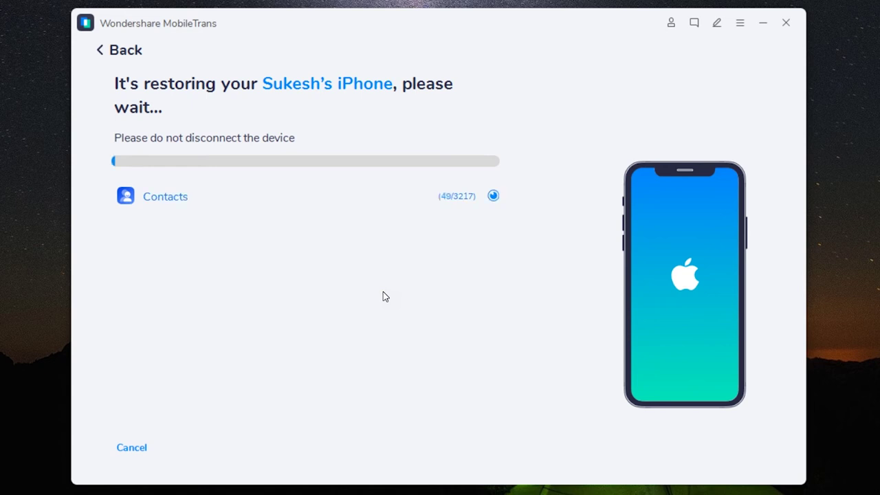
left_click(358, 295)
left_click(135, 448)
left_click(593, 296)
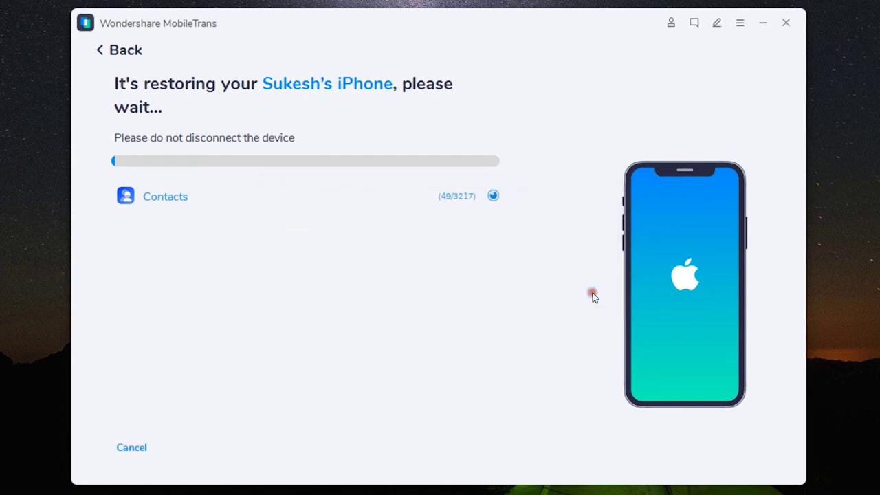
left_click(107, 52)
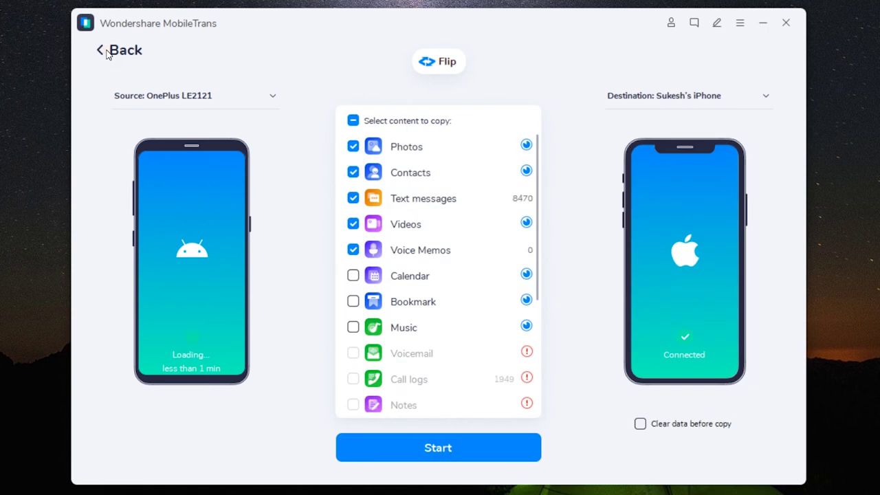
left_click(103, 51)
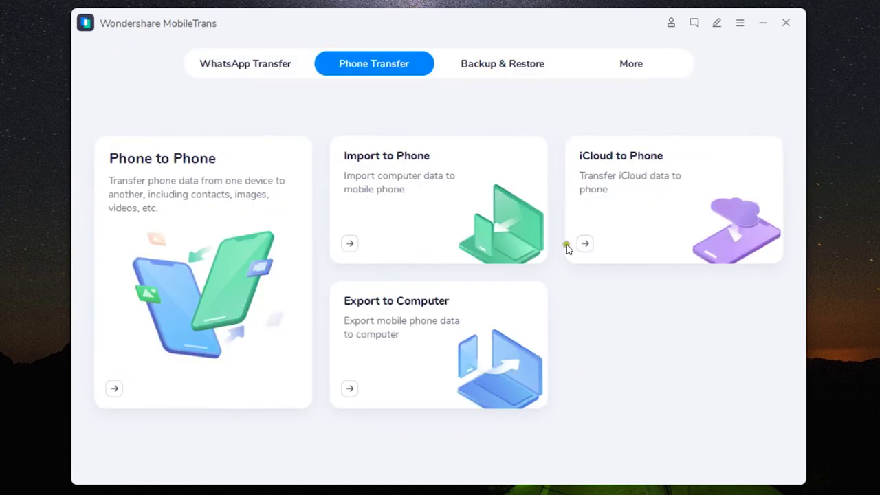
In Import to Phone, view the iPhone's videos, messages, music and apps, then go back
left_click(396, 199)
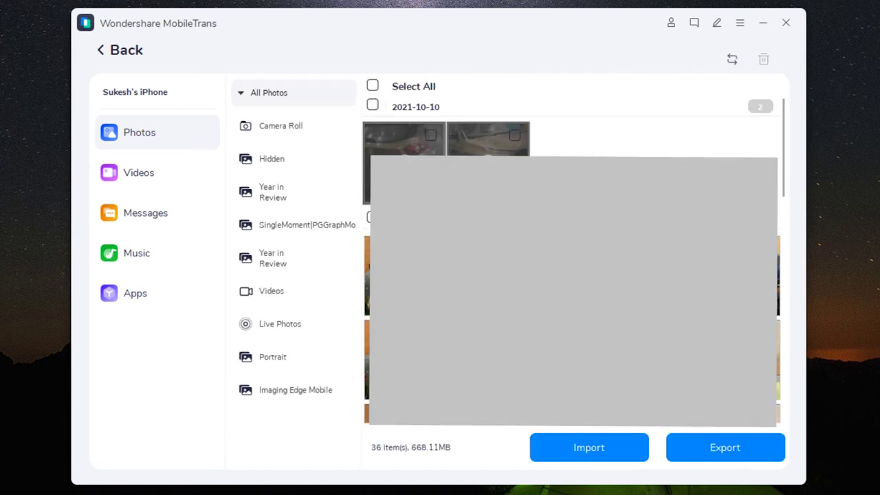
left_click(146, 177)
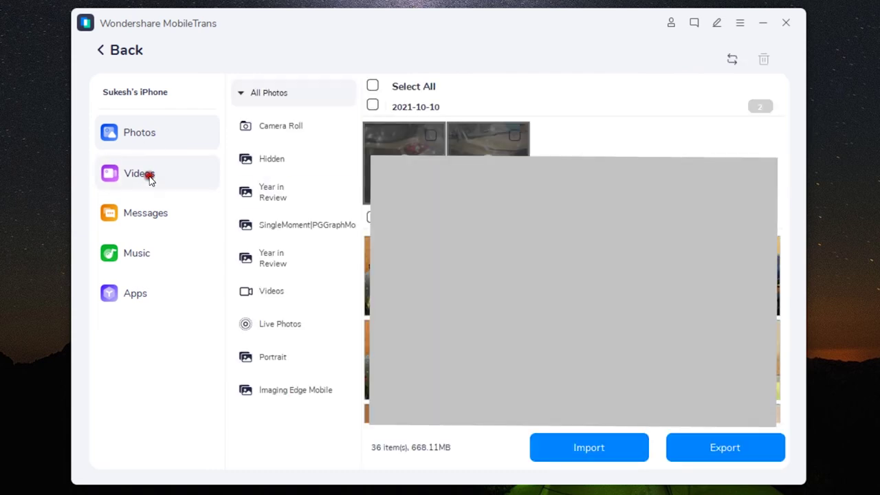
left_click(147, 213)
left_click(139, 258)
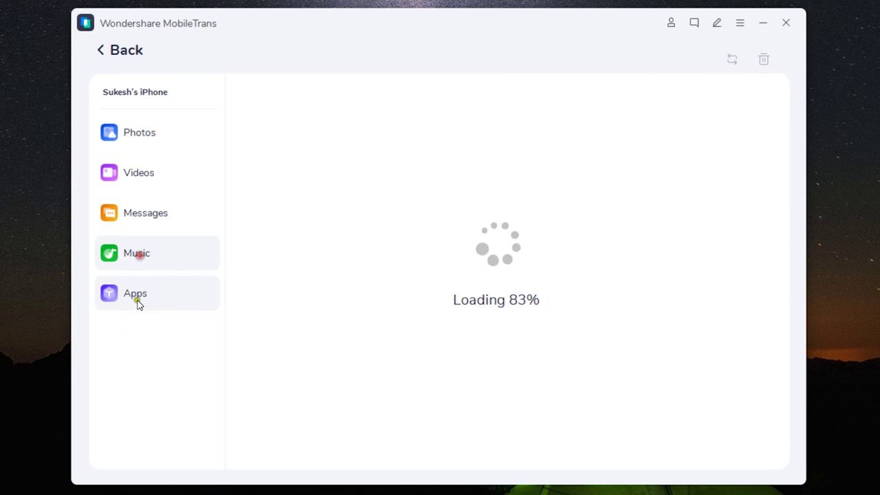
left_click(140, 297)
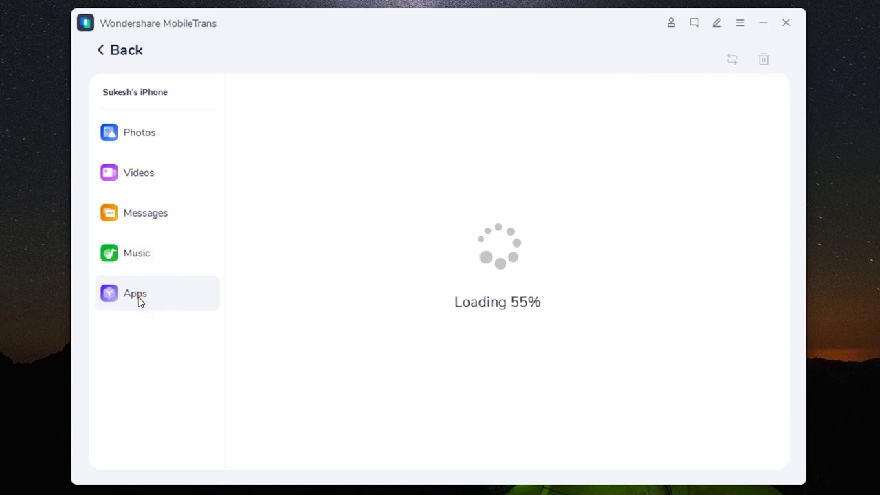
left_click(102, 54)
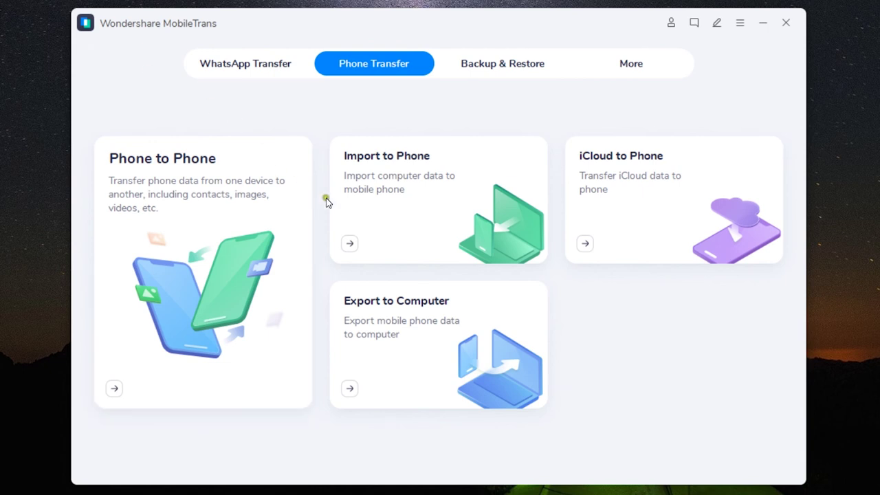
Try Export to Computer and iCloud to Phone, then move to Backup & Restore
left_click(436, 341)
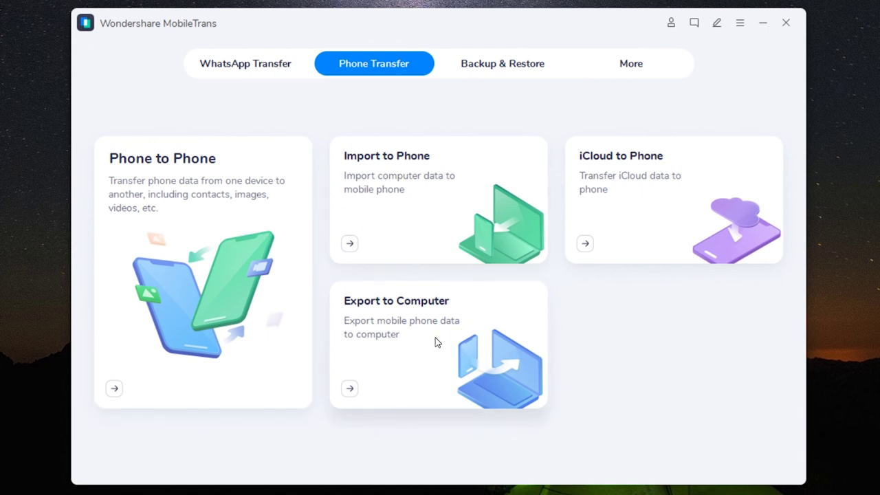
left_click(661, 172)
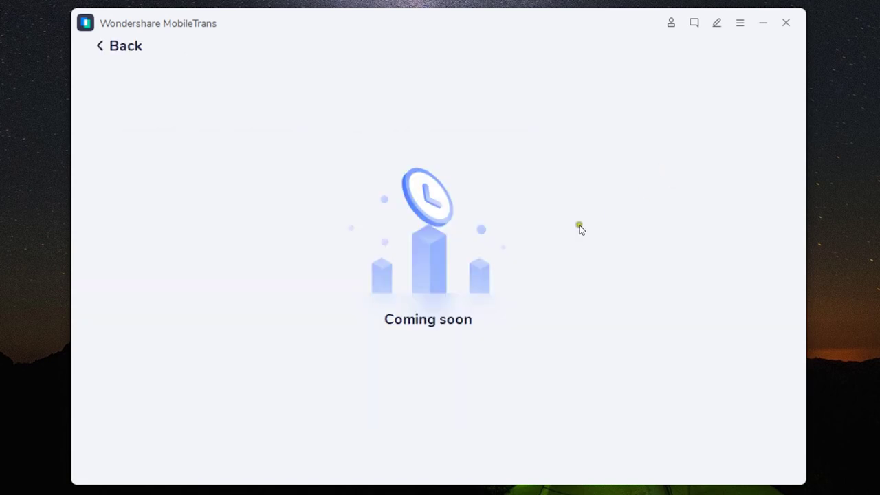
left_click(104, 46)
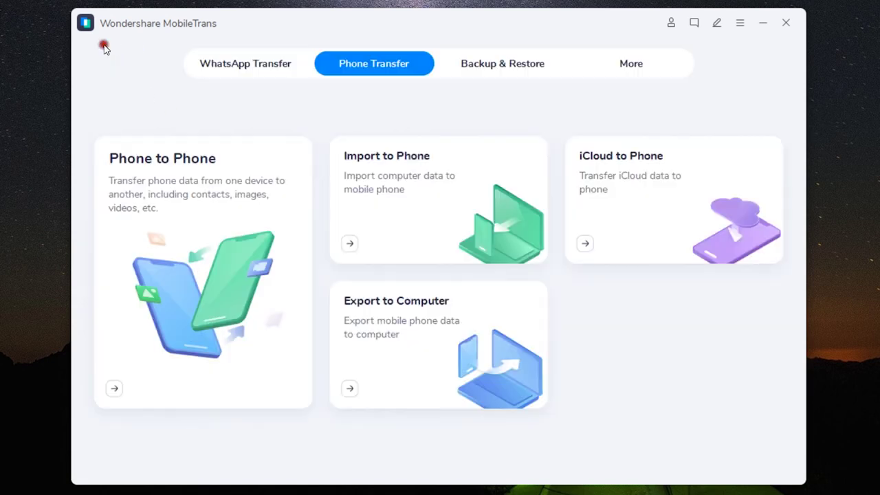
left_click(499, 66)
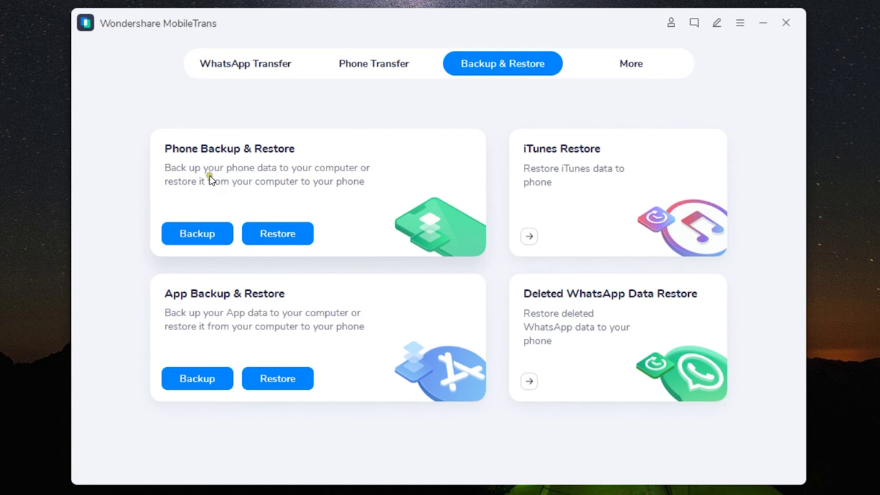
Start a Phone Backup of the iPhone's checked data, then cancel it at 0%
left_click(200, 233)
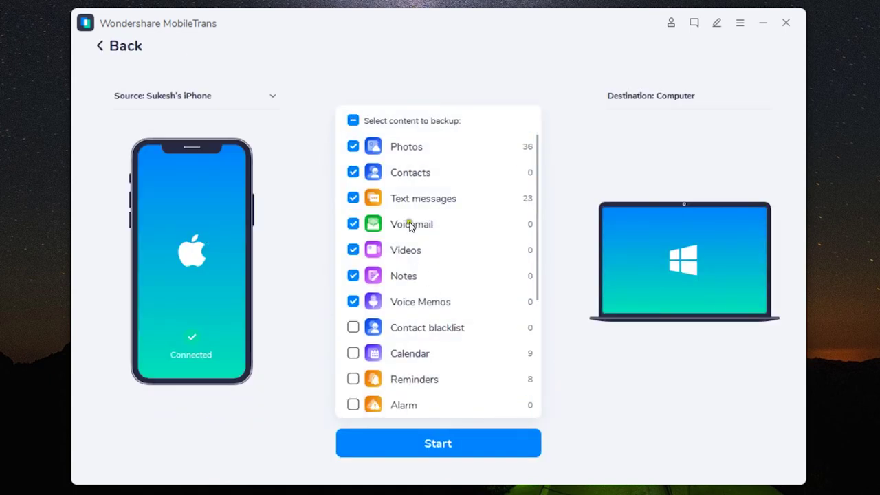
scroll(454, 297, "down", 3)
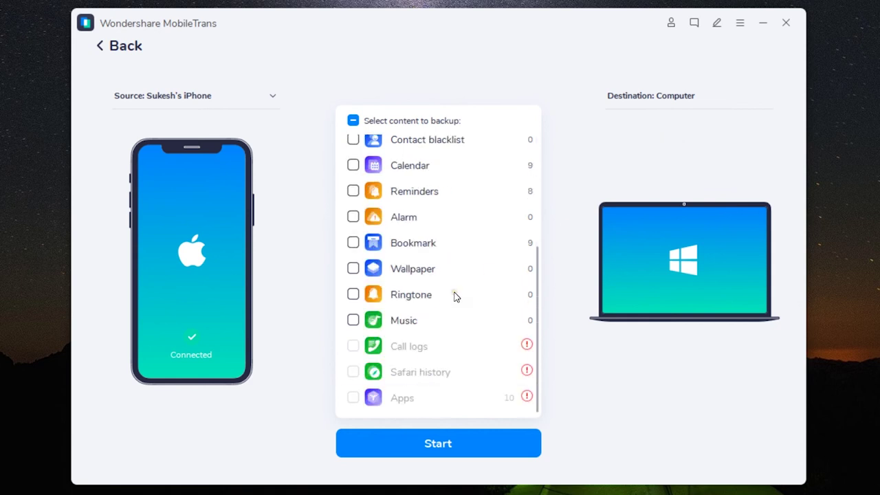
scroll(452, 296, "up", 5)
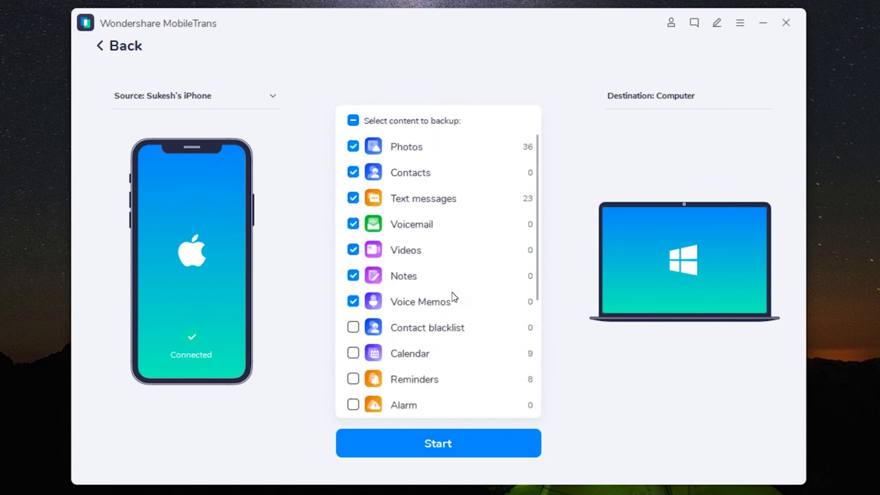
left_click(435, 441)
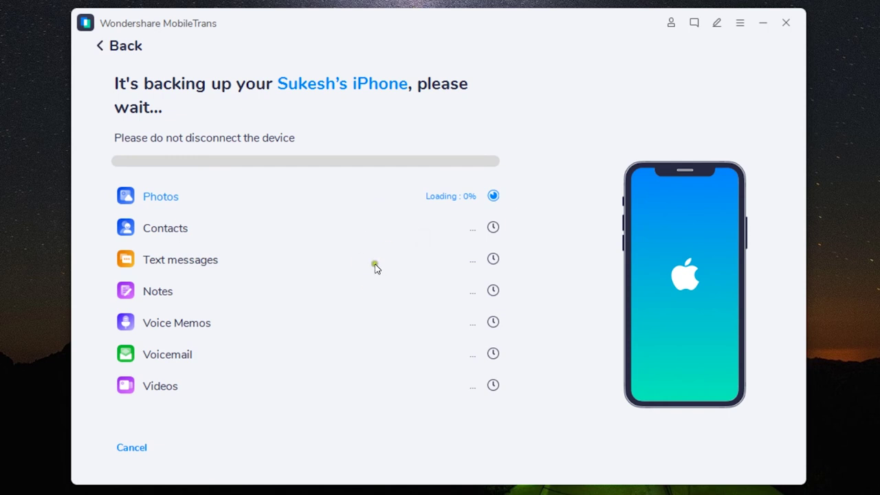
left_click(129, 446)
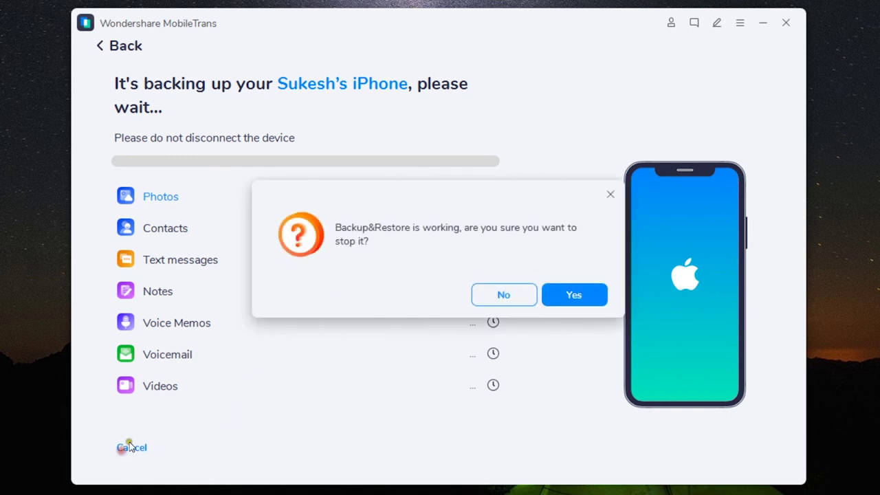
left_click(589, 297)
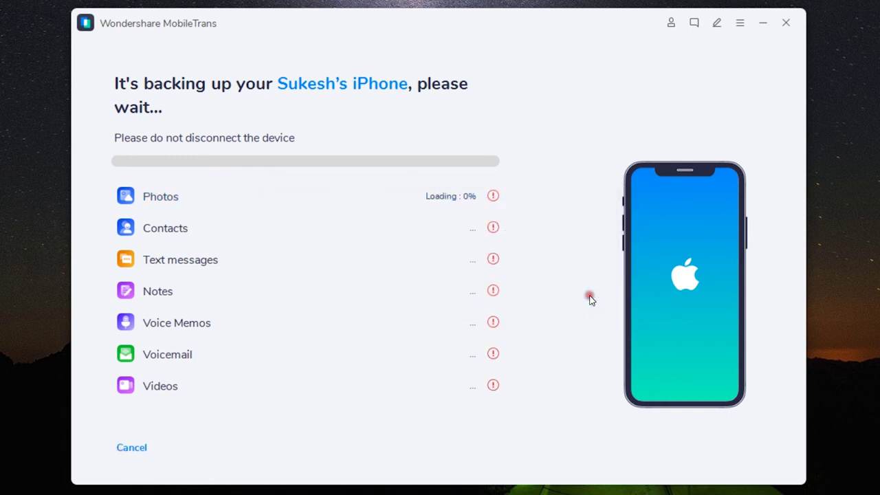
left_click(560, 213)
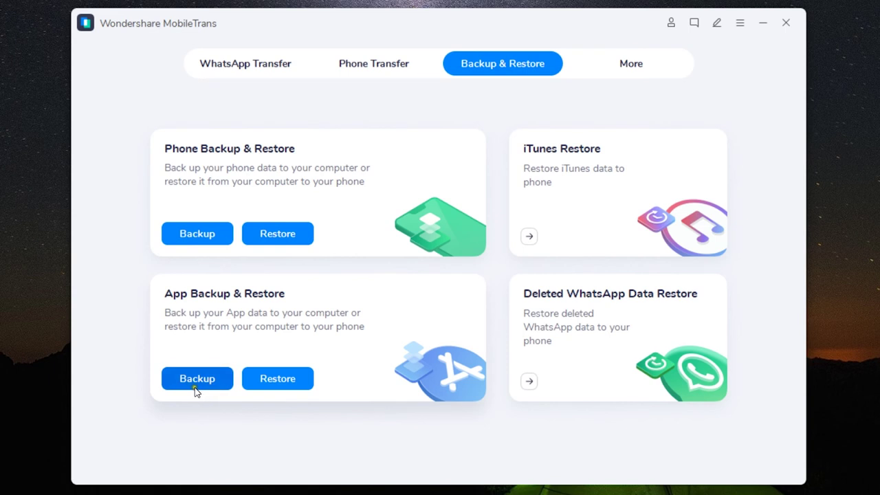
View App Backup choices and the five iTunes backups, then open Deleted WhatsApp Data Restore
left_click(196, 385)
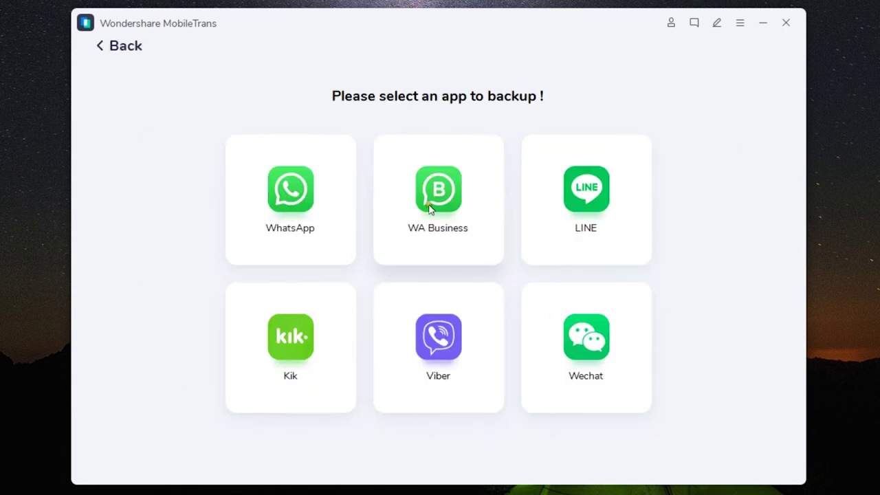
left_click(96, 46)
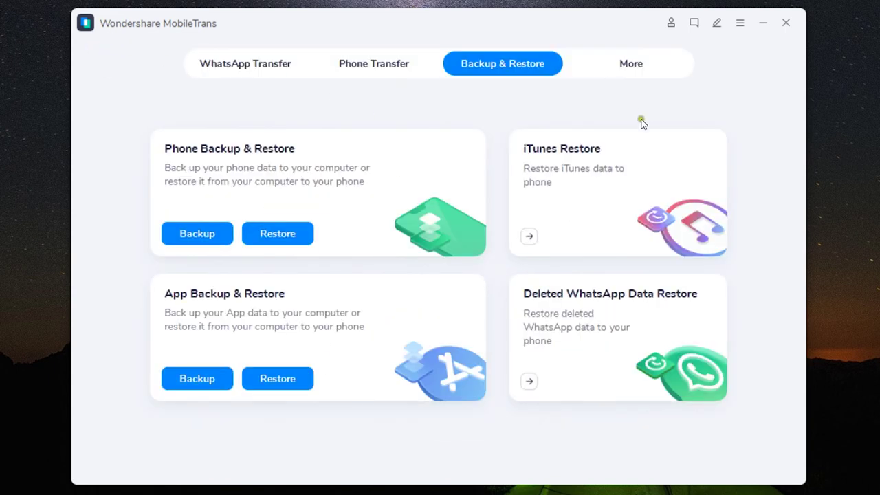
left_click(572, 172)
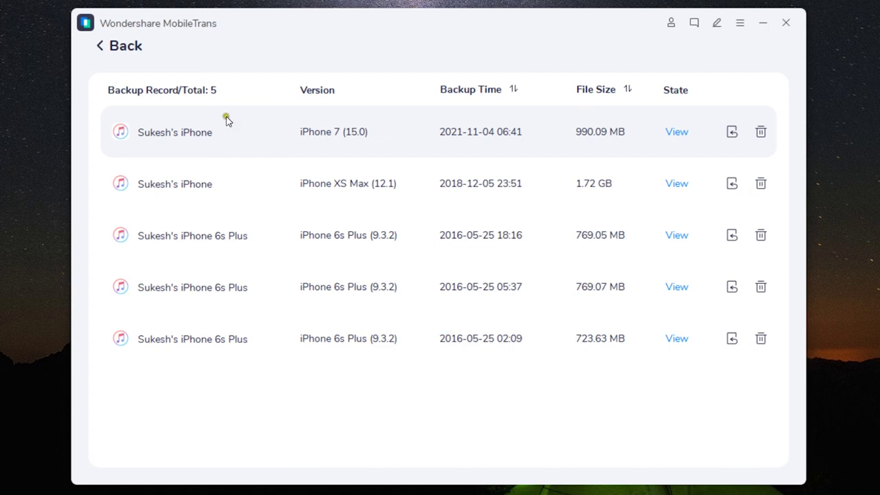
left_click(108, 45)
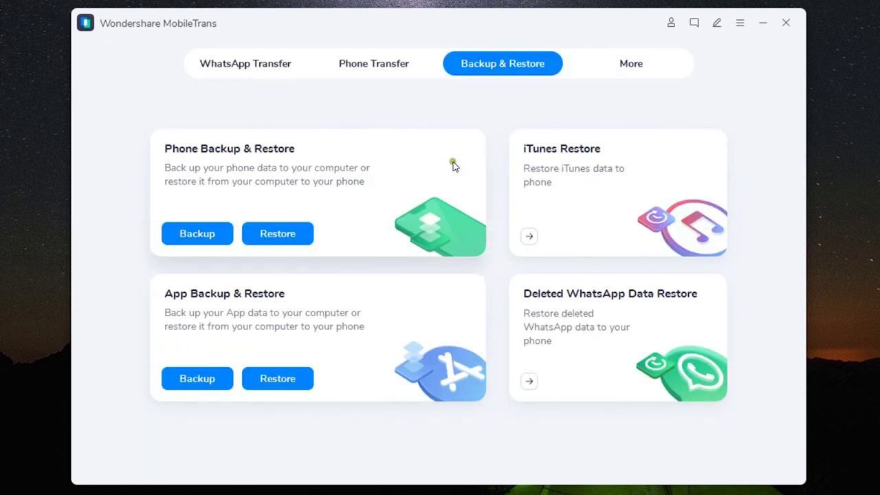
left_click(624, 339)
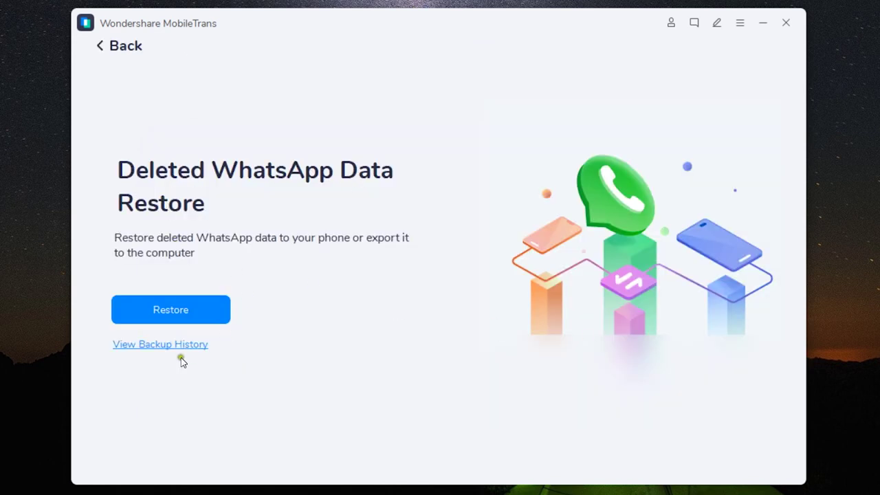
Check the WhatsApp backup history, which shows 'No backup record', and go back to the restore page
left_click(165, 344)
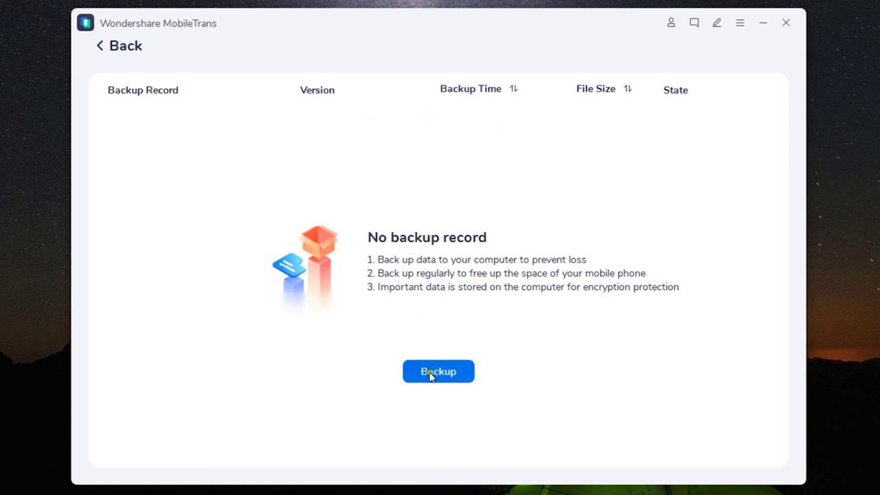
left_click(114, 50)
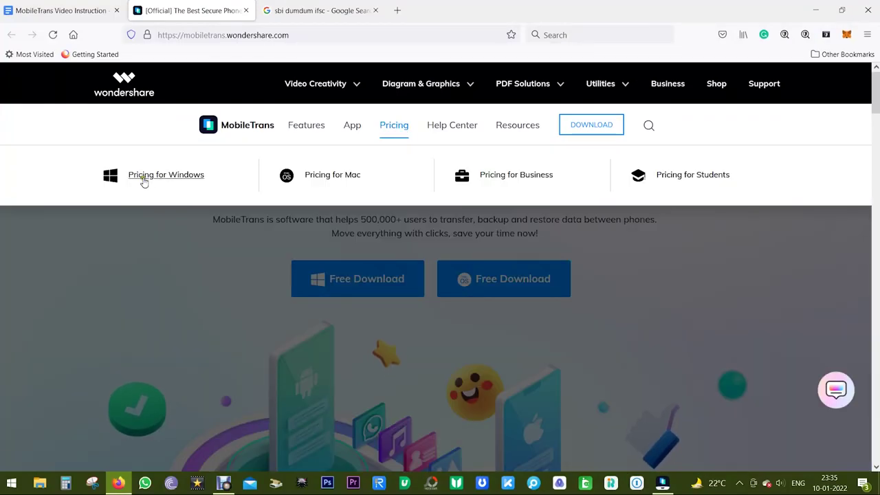
Show MobileTrans Windows pricing with lifetime prices ($39.99, $39.99, $49.99)
left_click(144, 182)
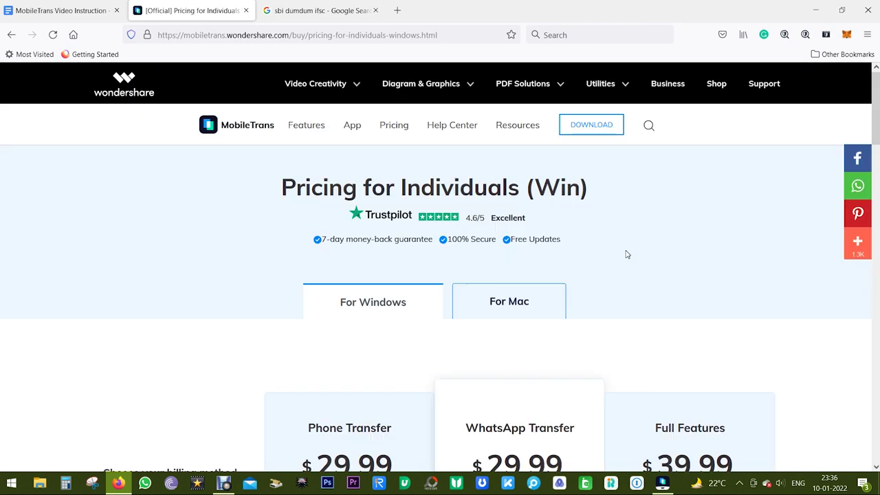
scroll(706, 275, "down", 3)
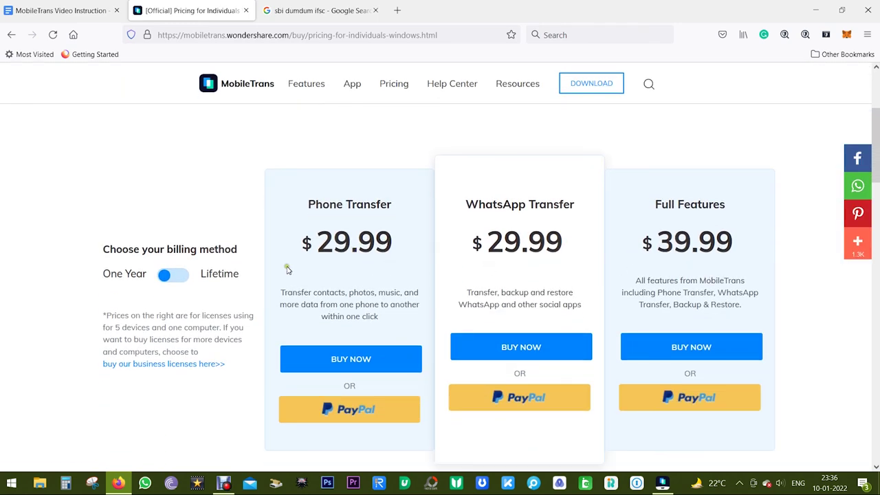
left_click(181, 277)
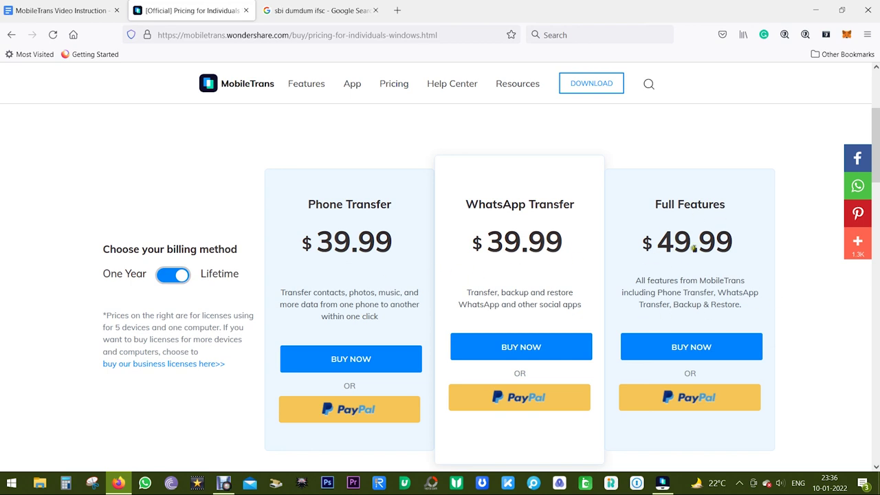
Scroll down to the 'Explore Features for Different Plans' comparison table
scroll(712, 243, "down", 2)
scroll(713, 244, "down", 3)
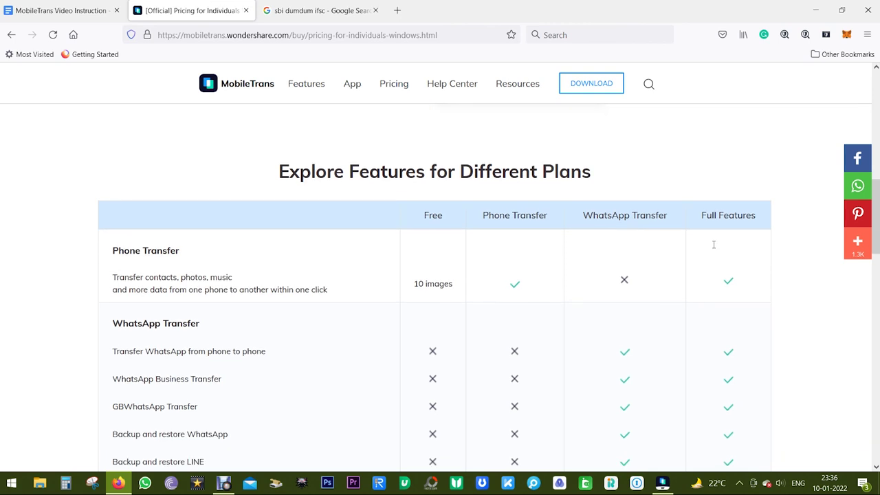
scroll(714, 244, "down", 1)
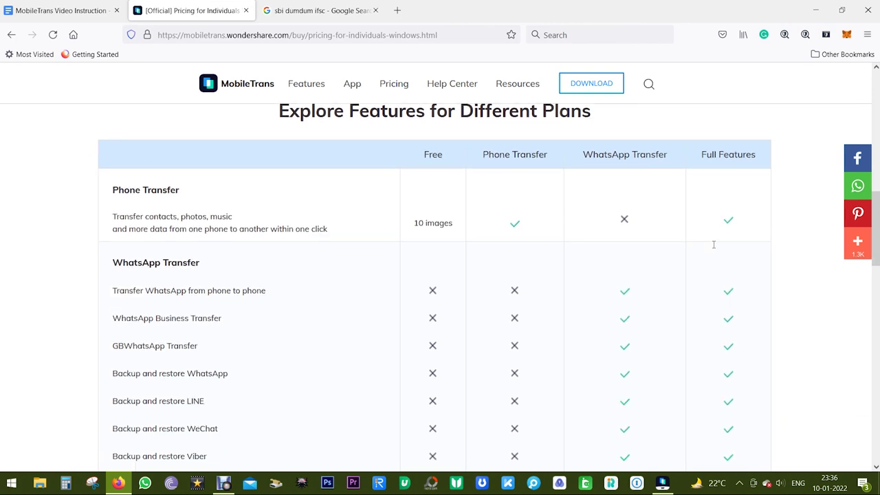
scroll(714, 245, "down", 1)
scroll(713, 245, "down", 2)
scroll(714, 245, "down", 1)
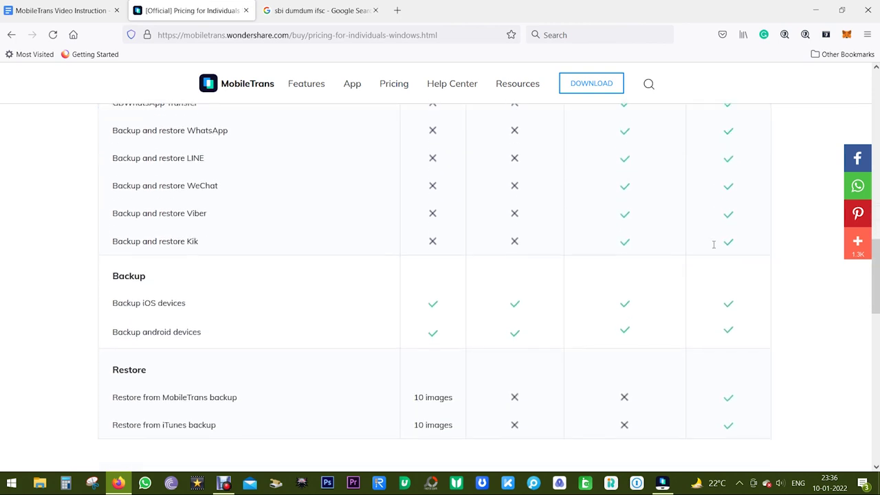
scroll(714, 245, "down", 2)
scroll(714, 244, "down", 1)
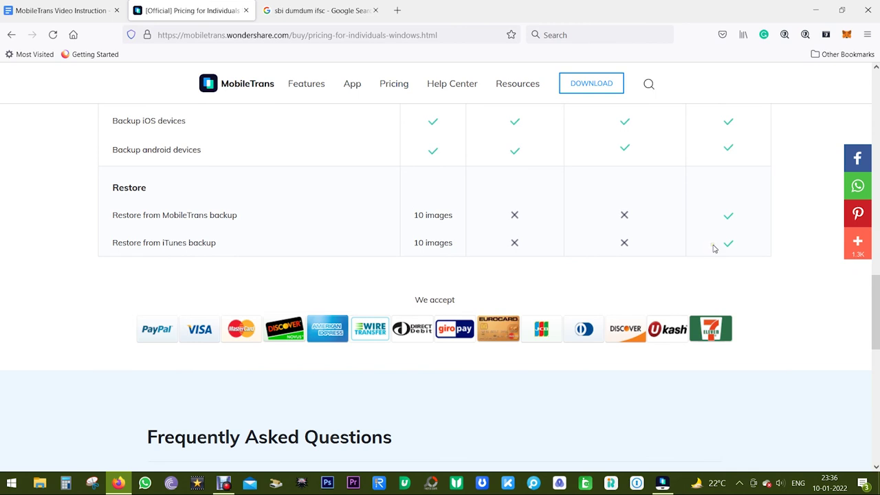
scroll(714, 248, "up", 4)
scroll(713, 248, "up", 3)
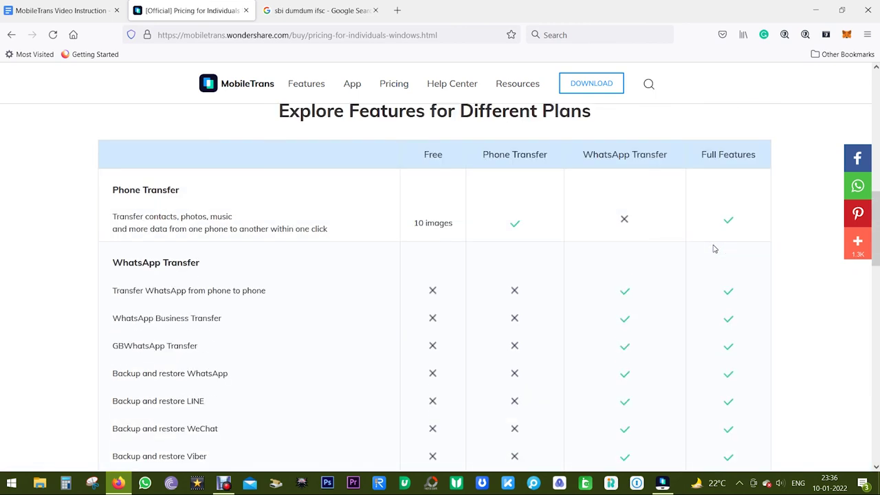